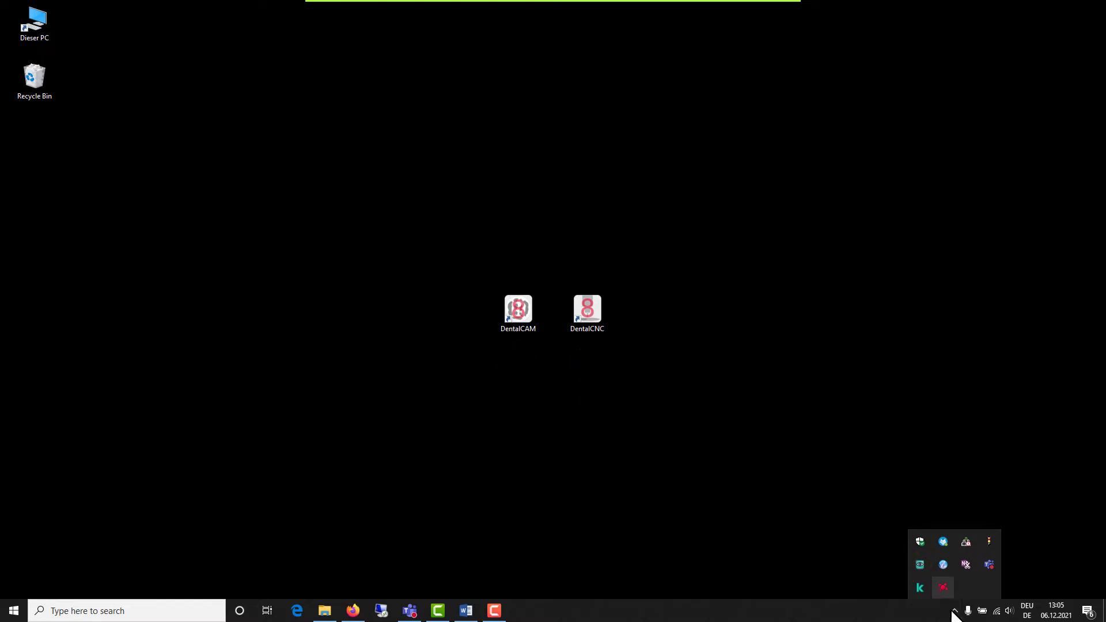
Step: Open SX Virtual Link, enable auto-disconnect on Request Use with a 10 sec timeout for the SMI USB 2.0 Camera, and connect it
click(943, 564)
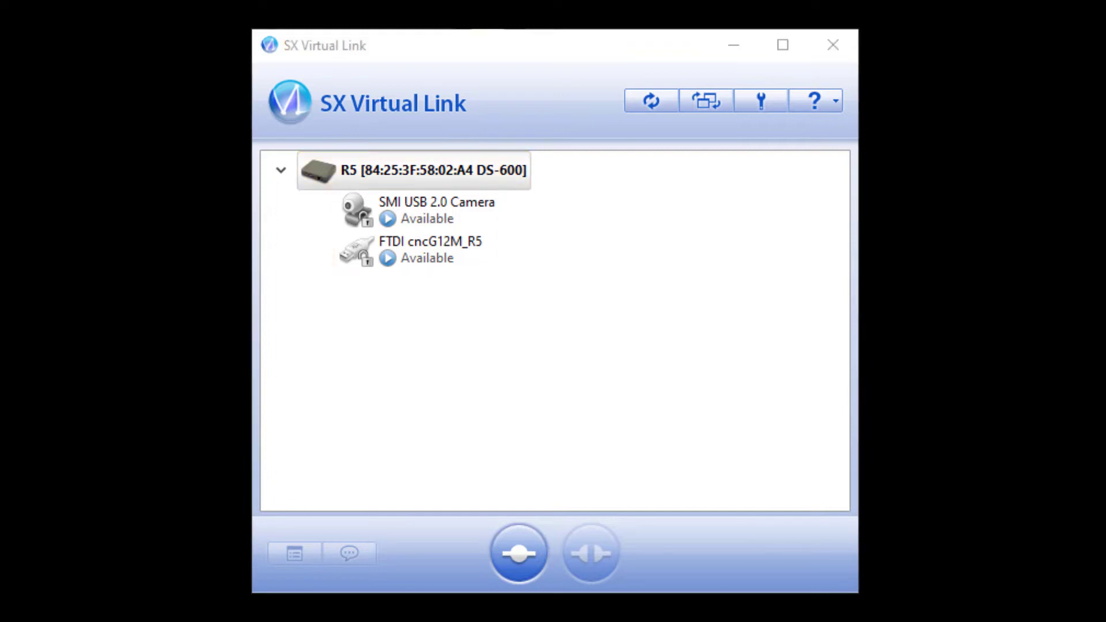
click(419, 205)
right_click(419, 204)
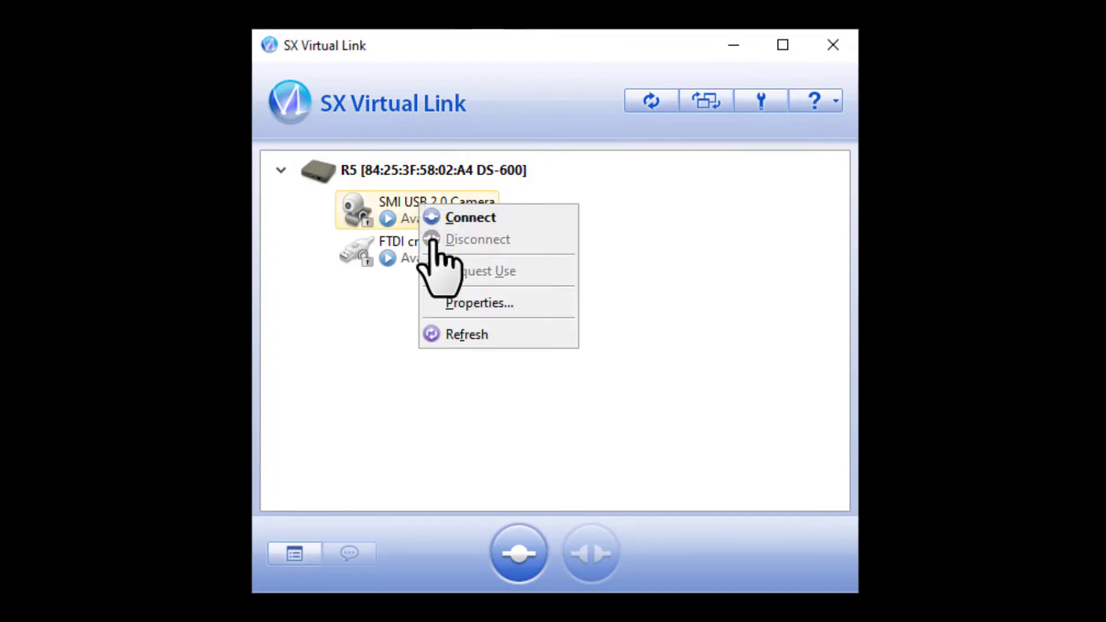
click(460, 302)
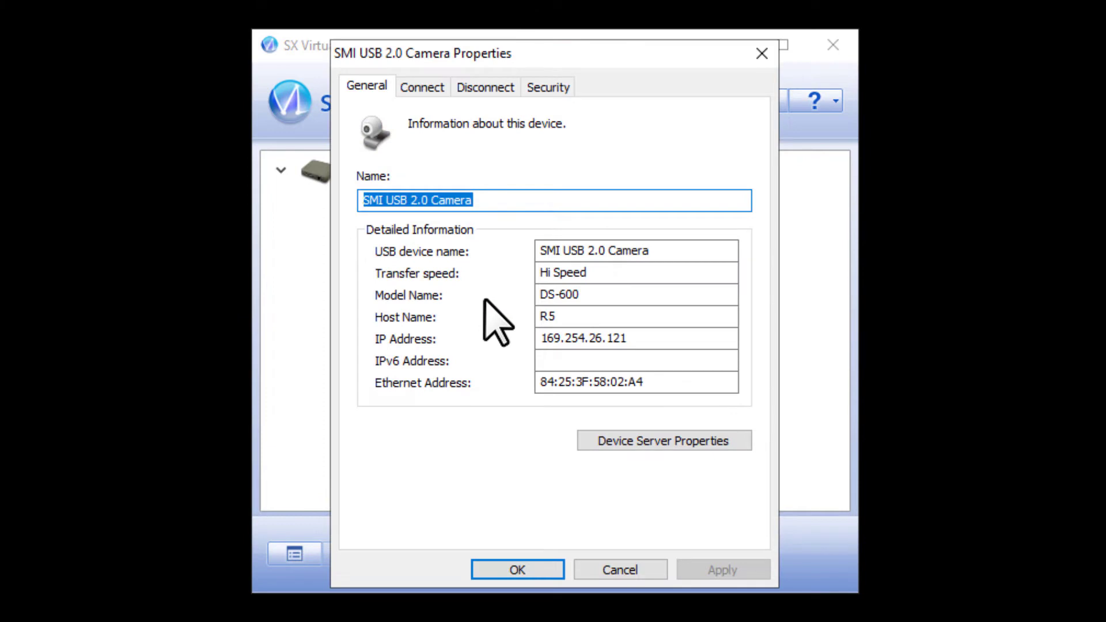
click(482, 86)
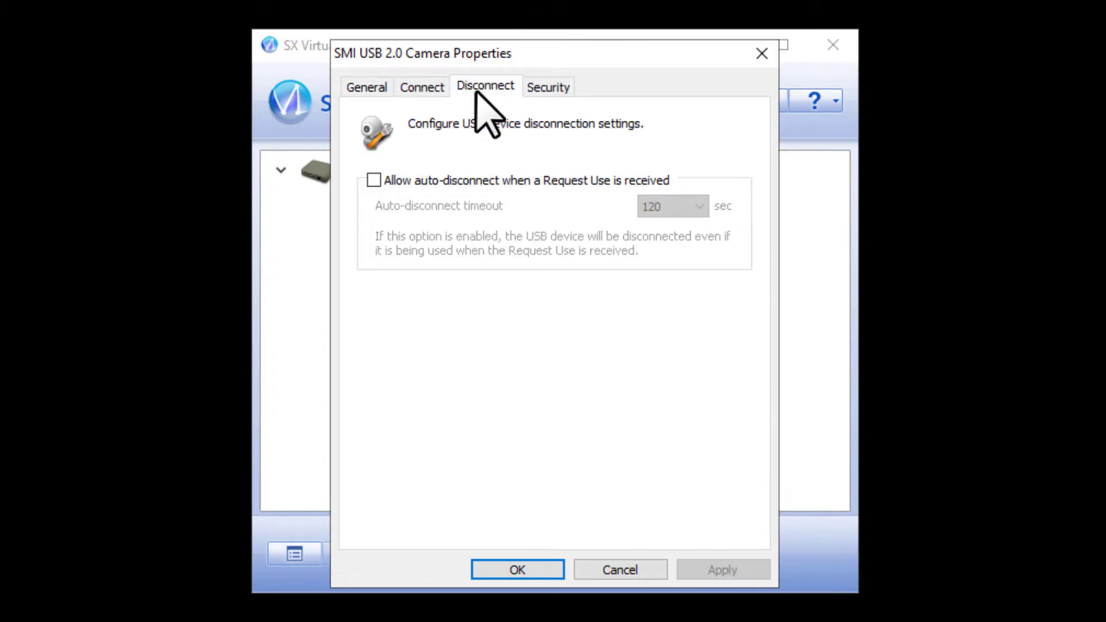
click(374, 180)
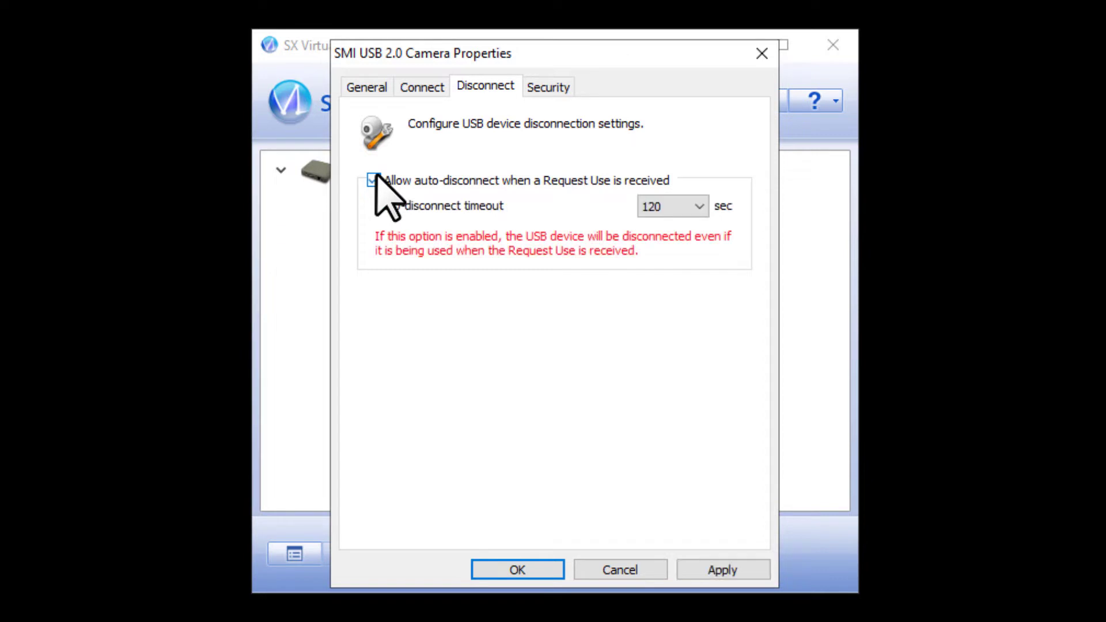
click(685, 212)
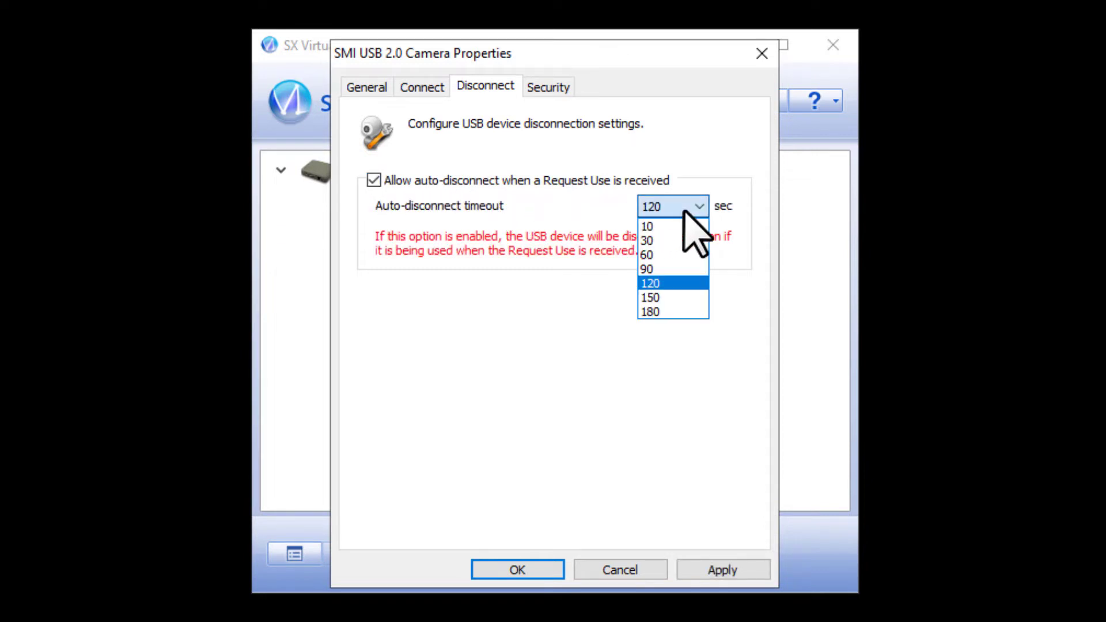
click(658, 226)
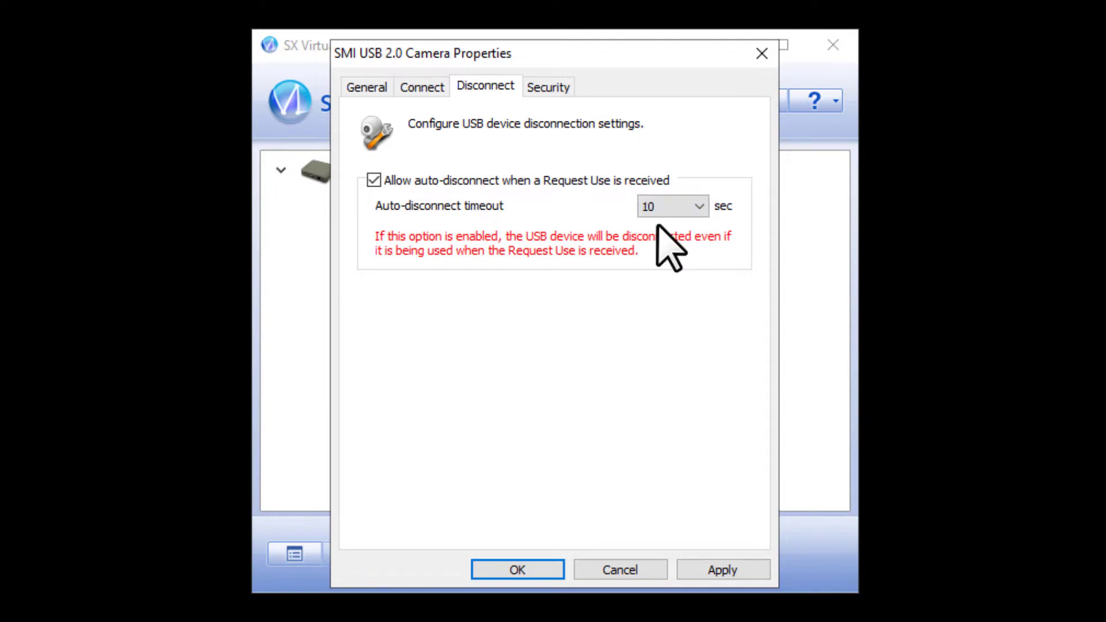
click(522, 570)
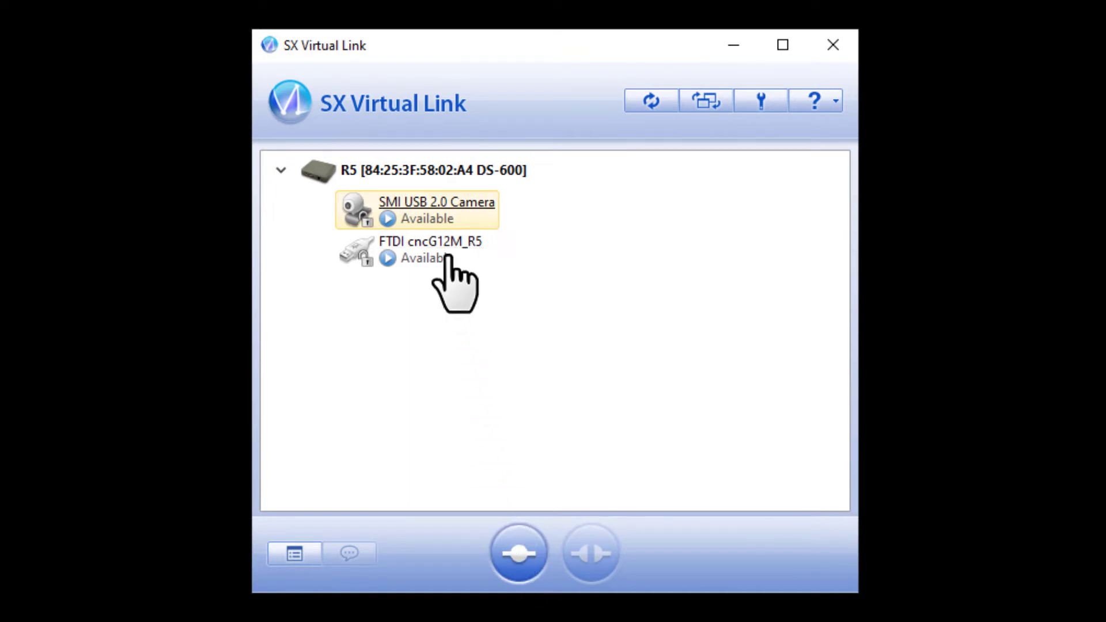
right_click(436, 202)
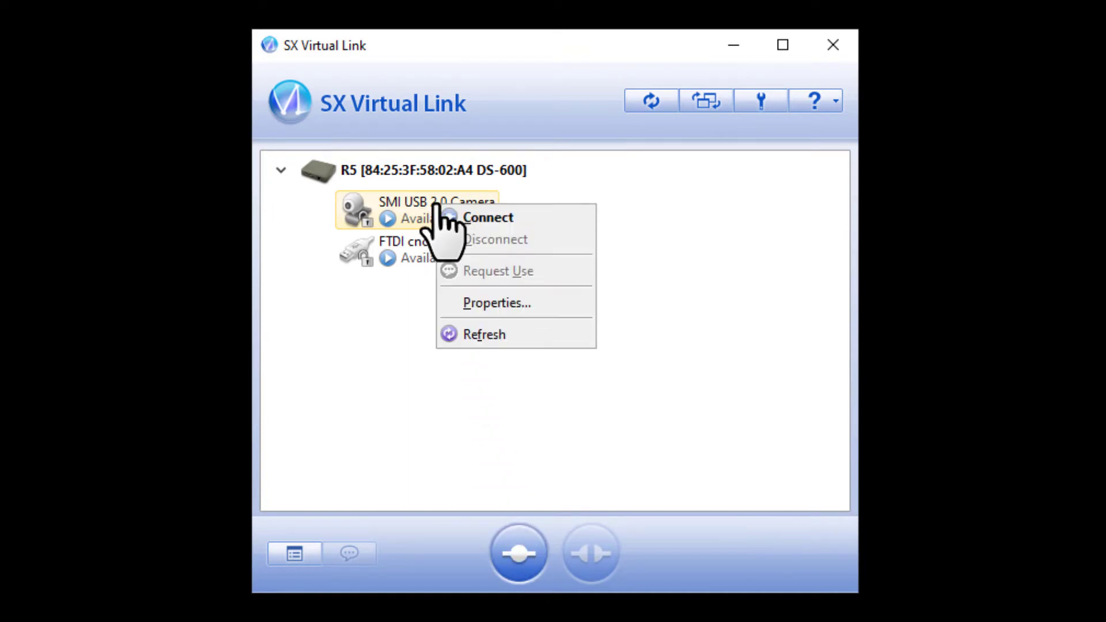
click(474, 219)
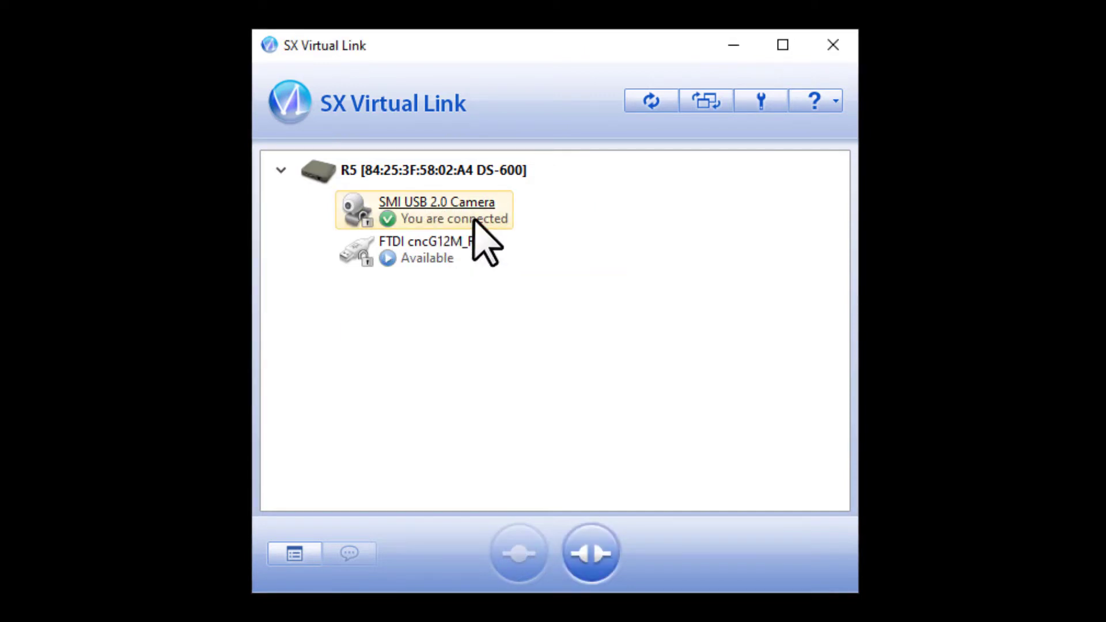
Step: Enable auto-disconnect on Request Use with a 10 sec timeout for the FTDI cncG12M_R5 device and connect it
right_click(436, 242)
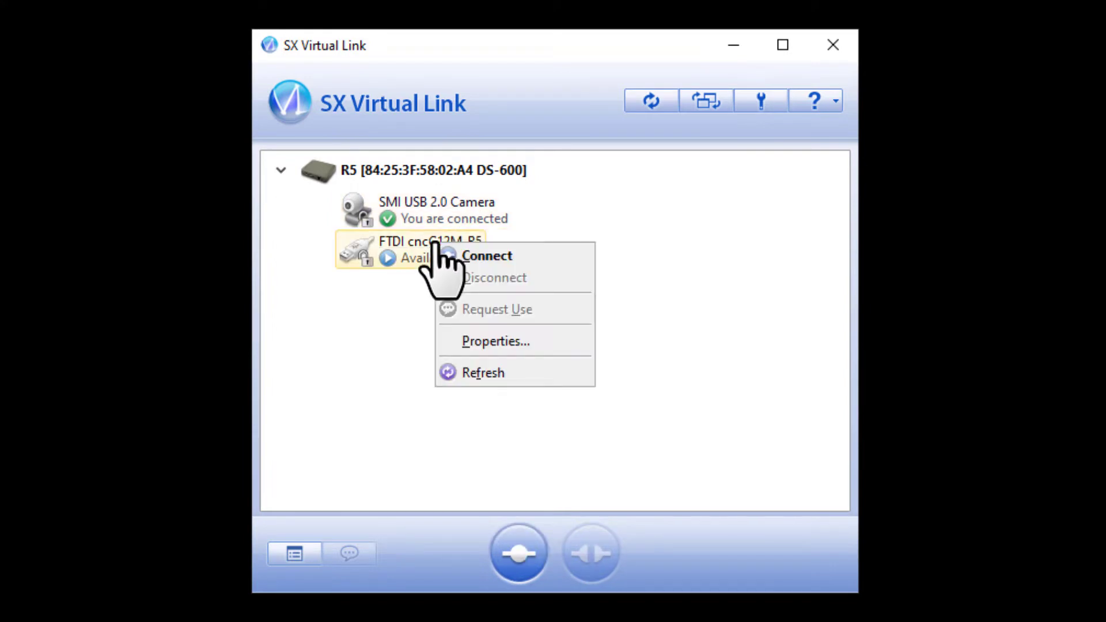
click(482, 342)
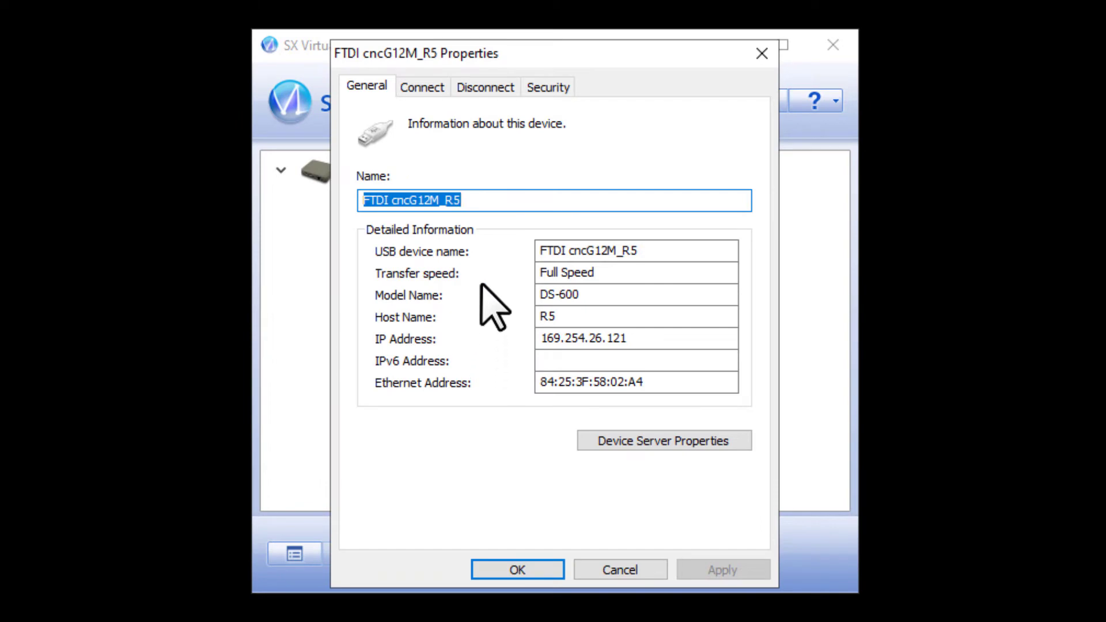
click(486, 86)
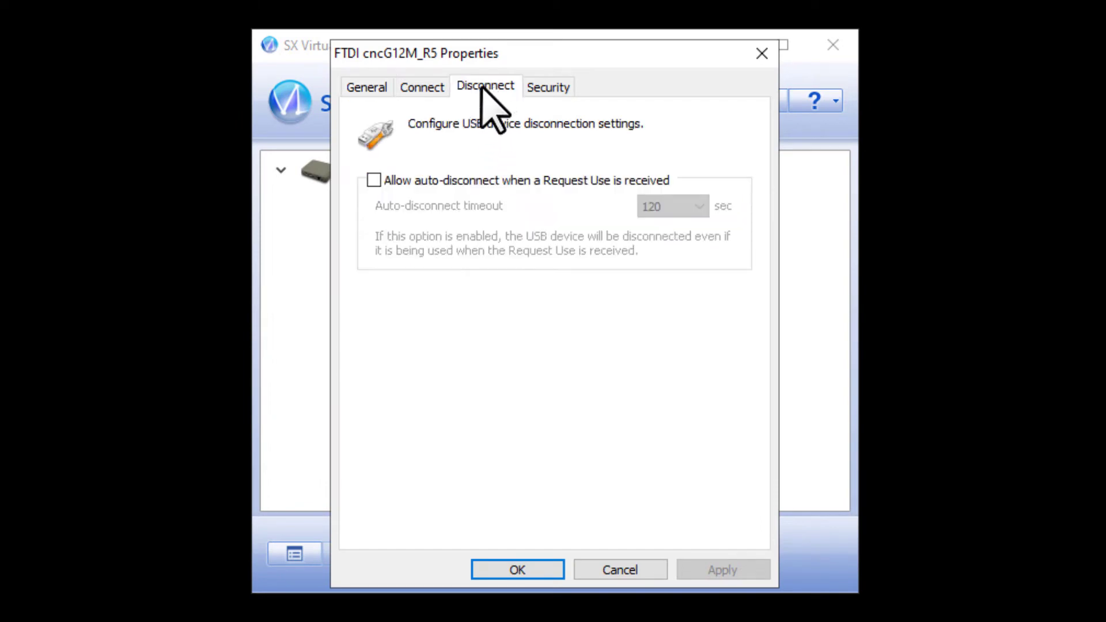
click(373, 180)
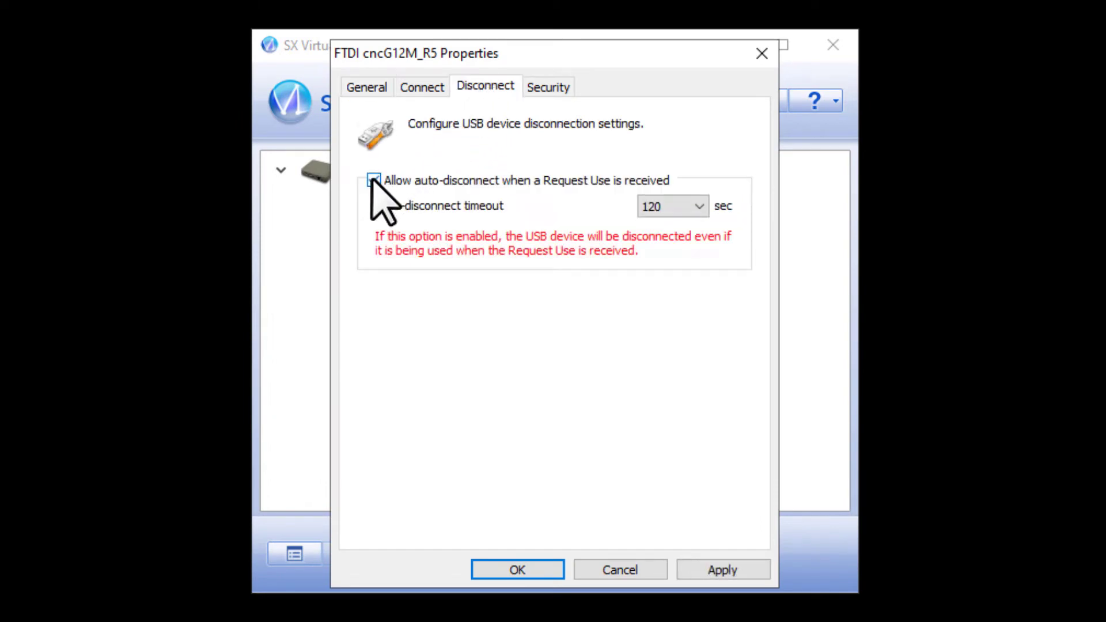
click(667, 207)
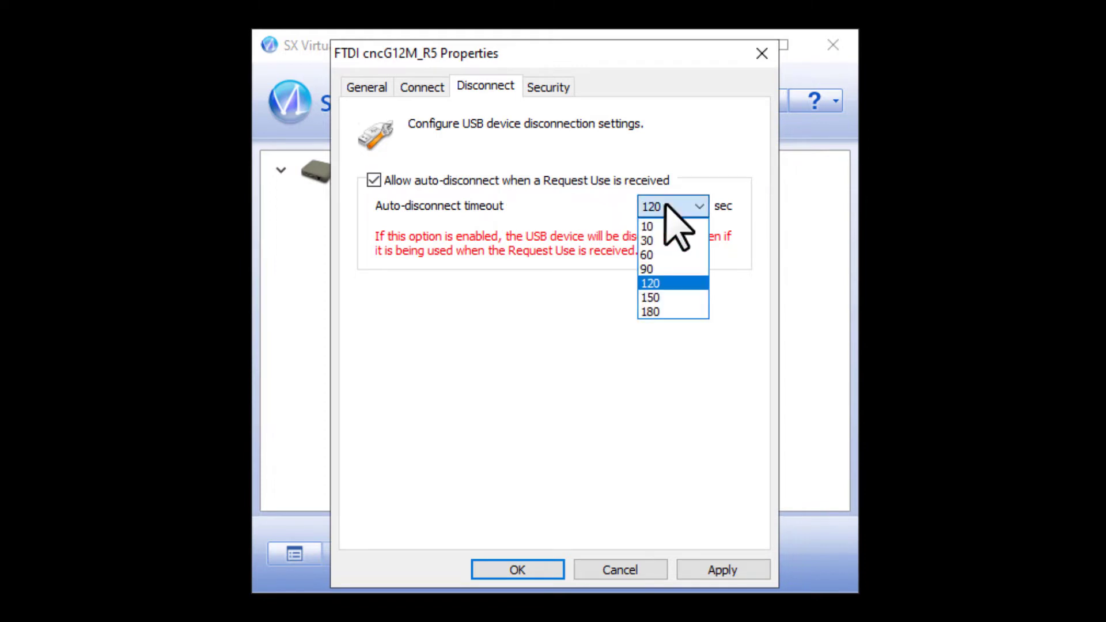
click(656, 227)
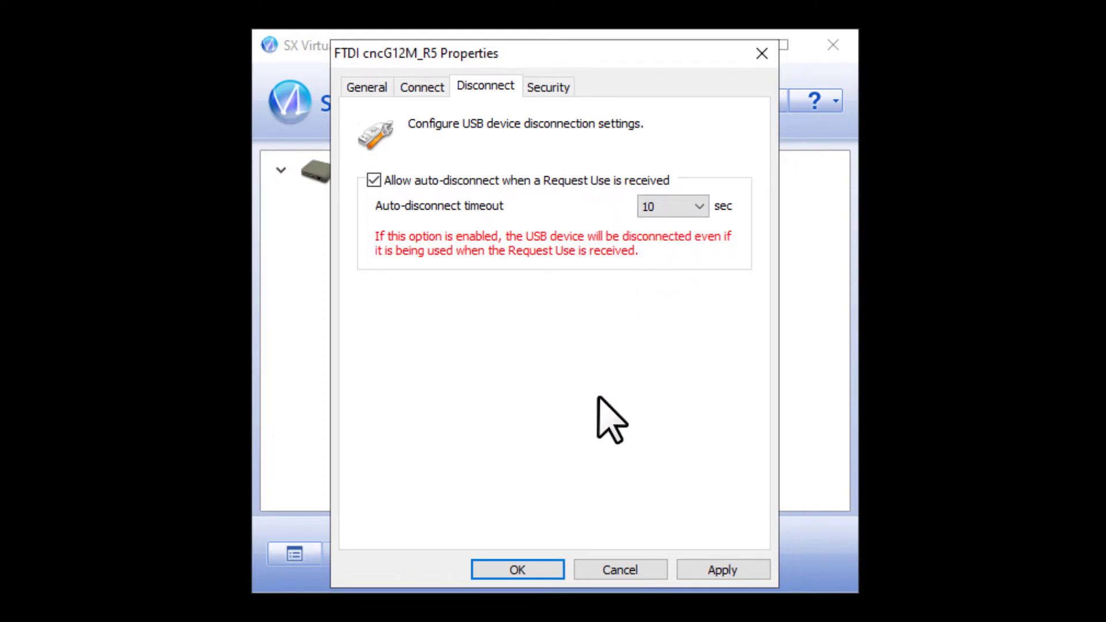
click(541, 570)
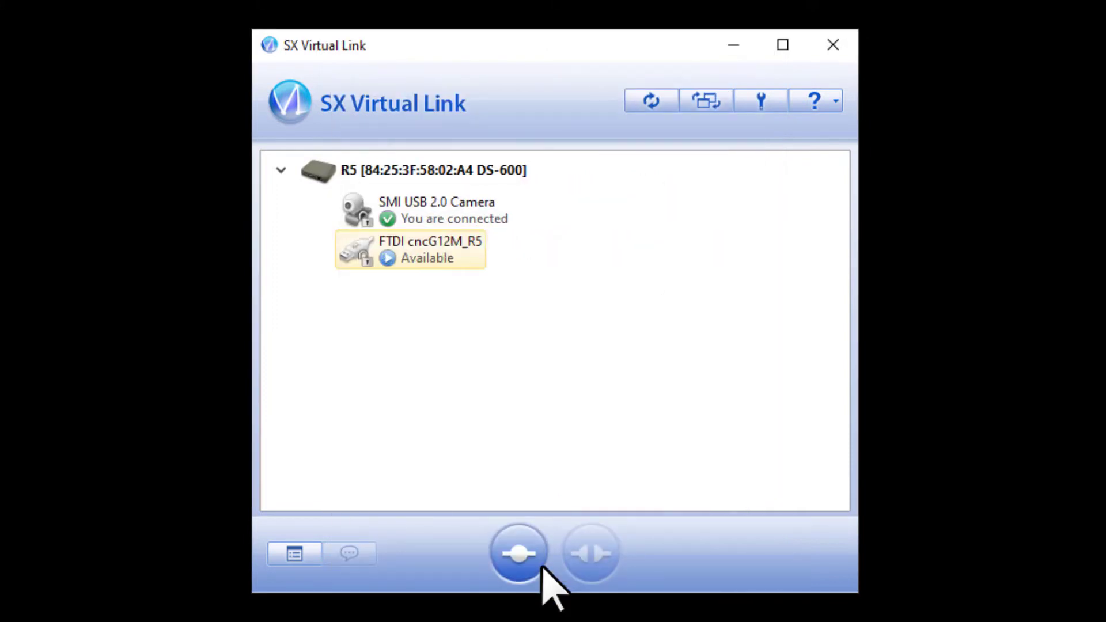
right_click(436, 242)
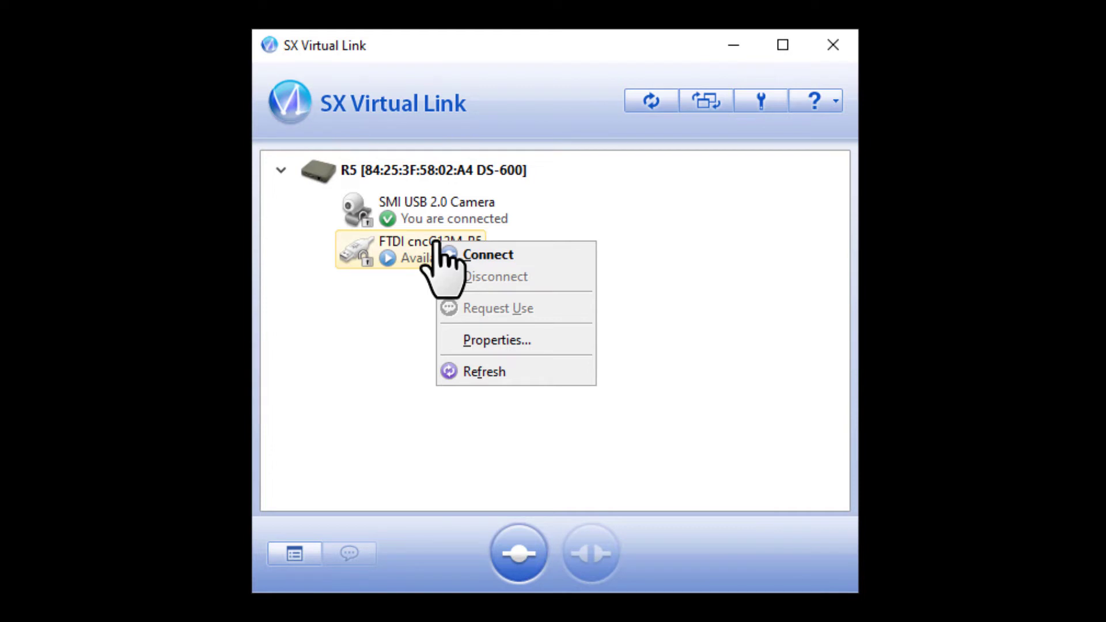
click(491, 255)
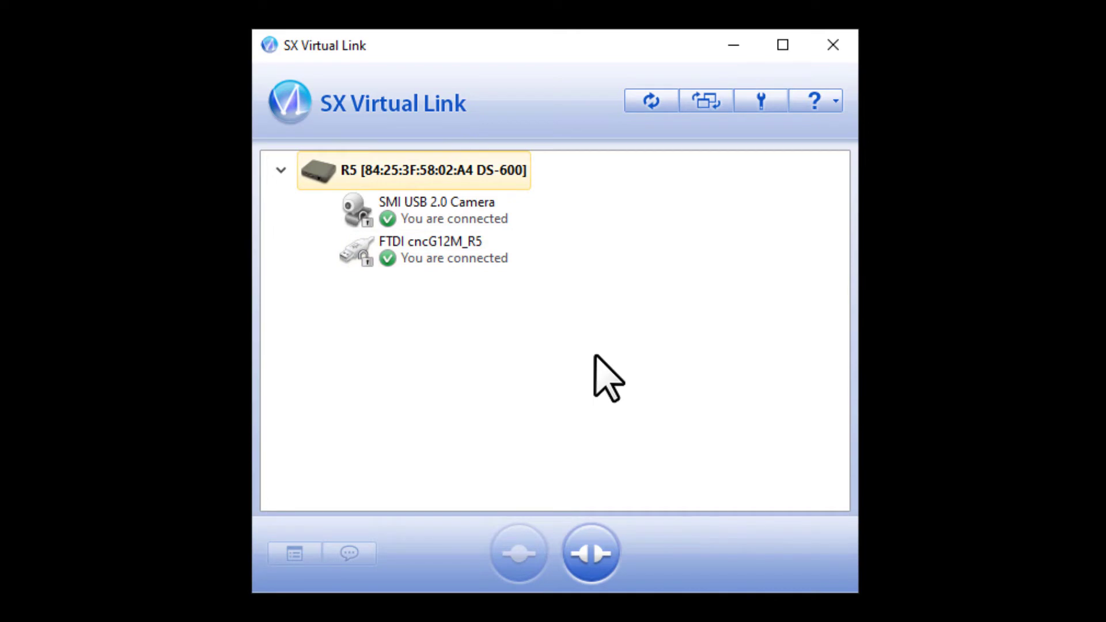
Step: In the SX Virtual Link options, enable hiding the main window when the close button is clicked
click(761, 100)
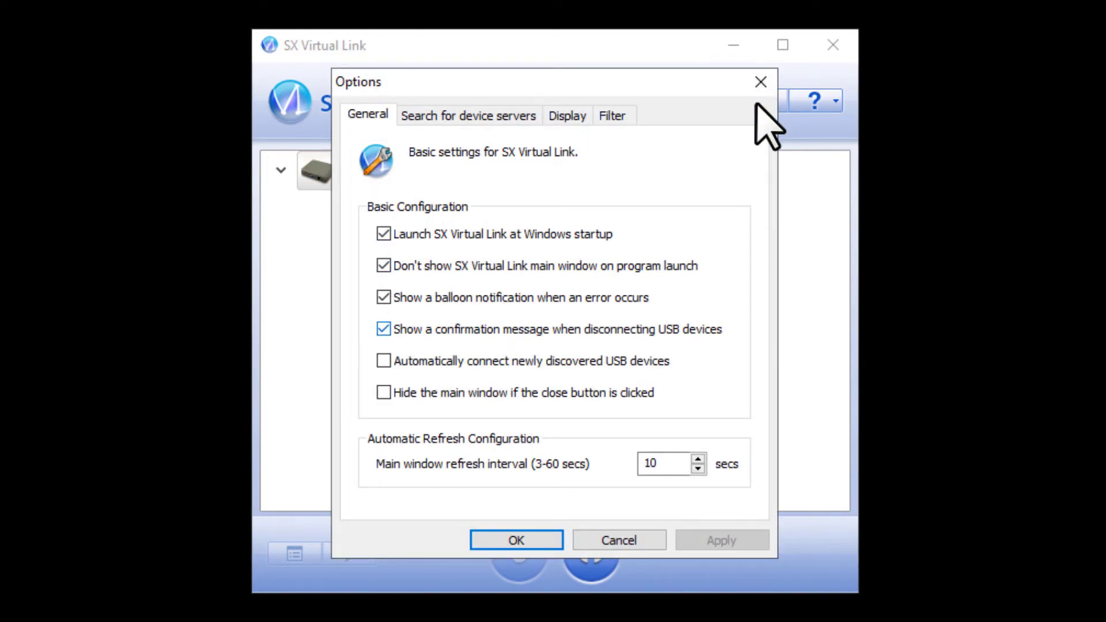
click(384, 393)
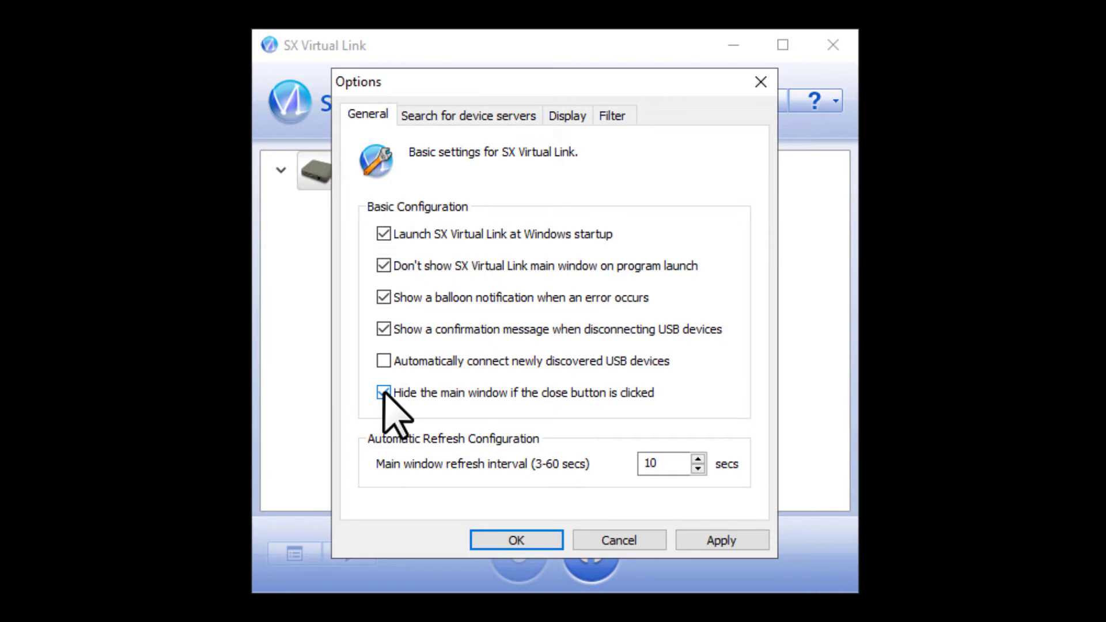
click(496, 541)
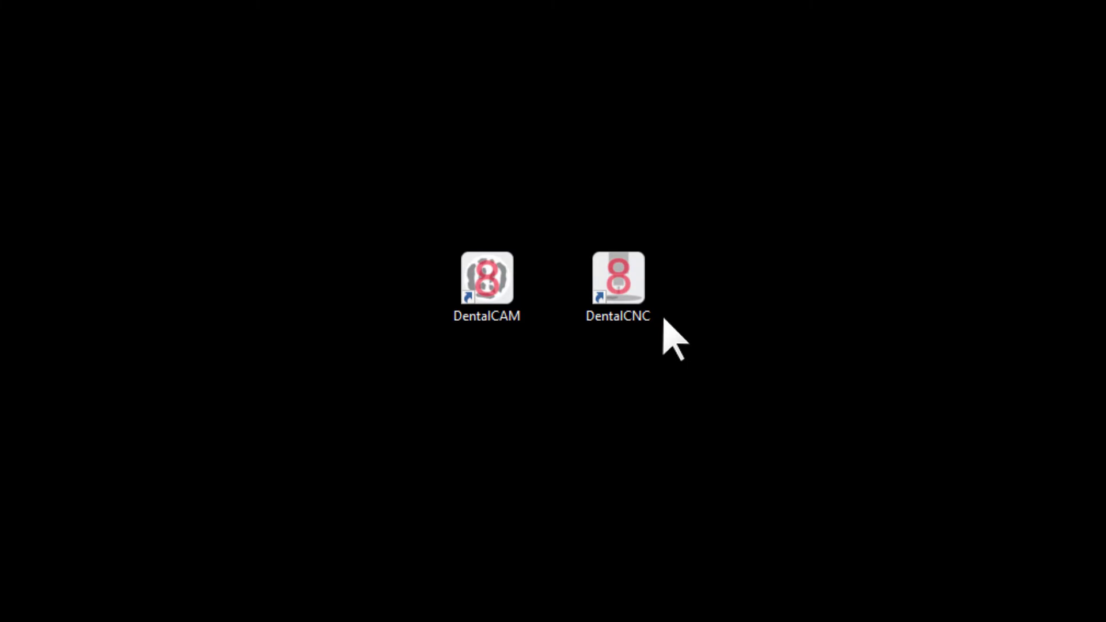
Step: Launch DentalCNC, open its settings, and search for the machine's port number
double_click(612, 263)
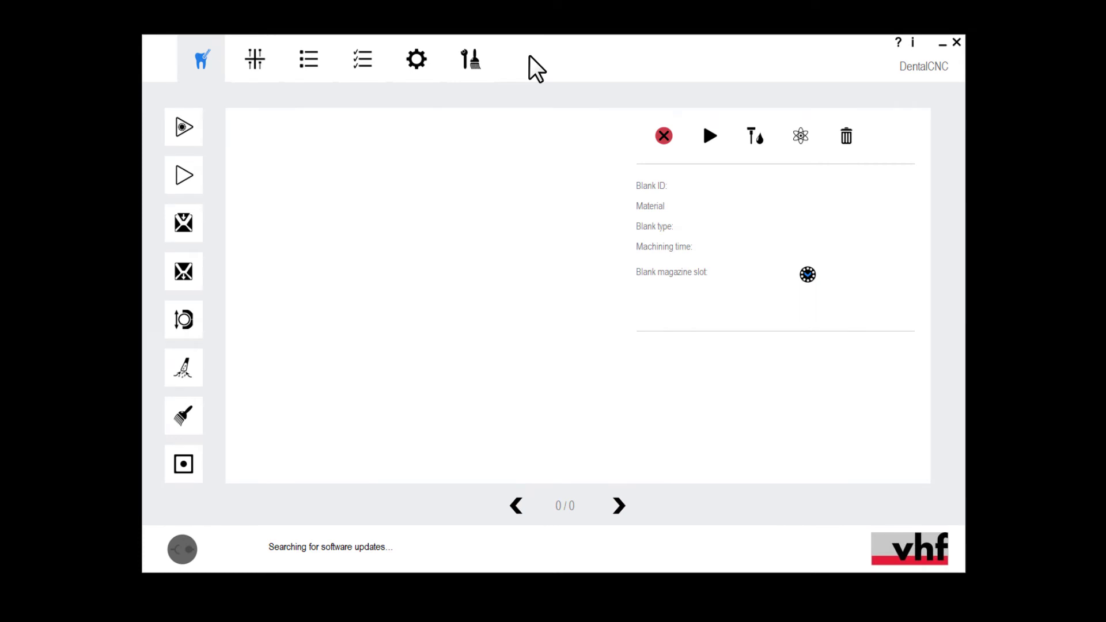
click(420, 60)
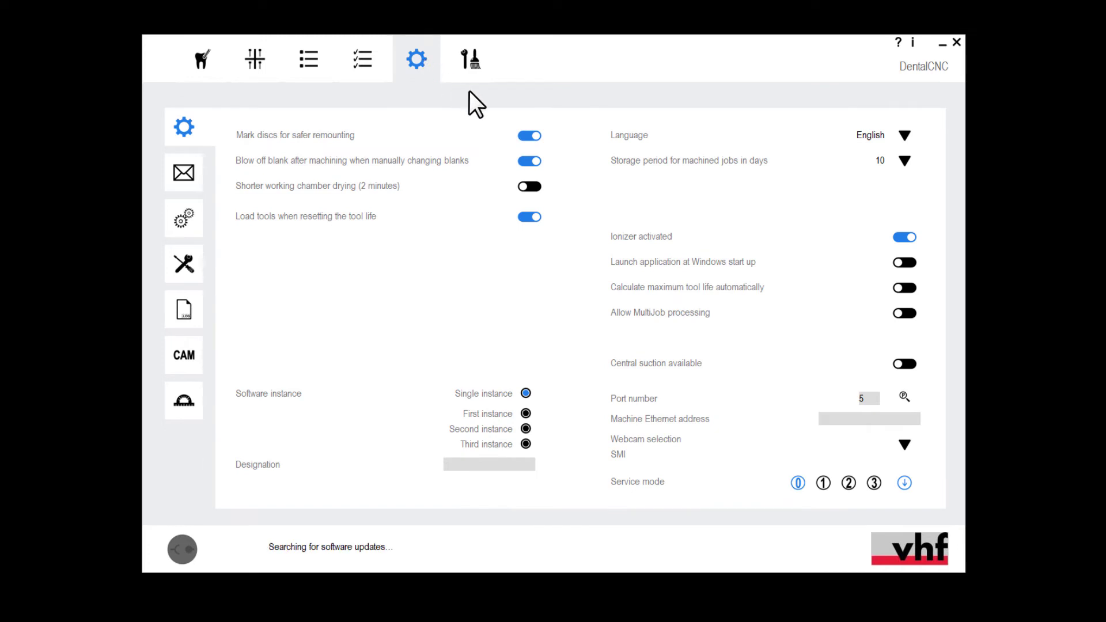
click(904, 396)
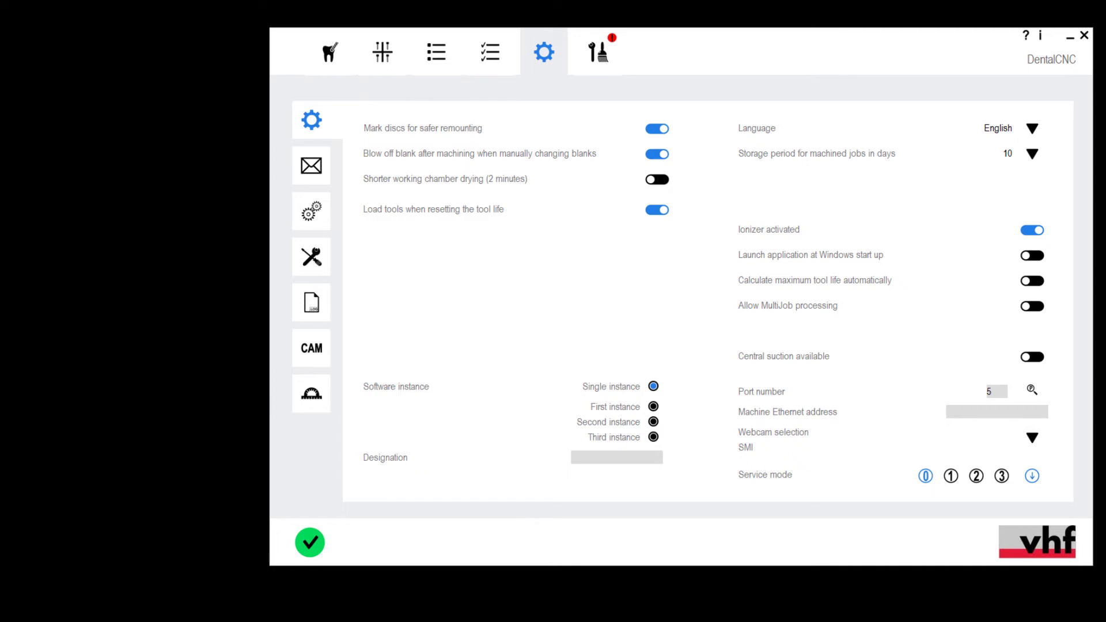
Step: Enter the machine Ethernet address 84:25:3F:58:02:A4, as listed in SX Virtual Link, in the DentalCNC settings
click(934, 621)
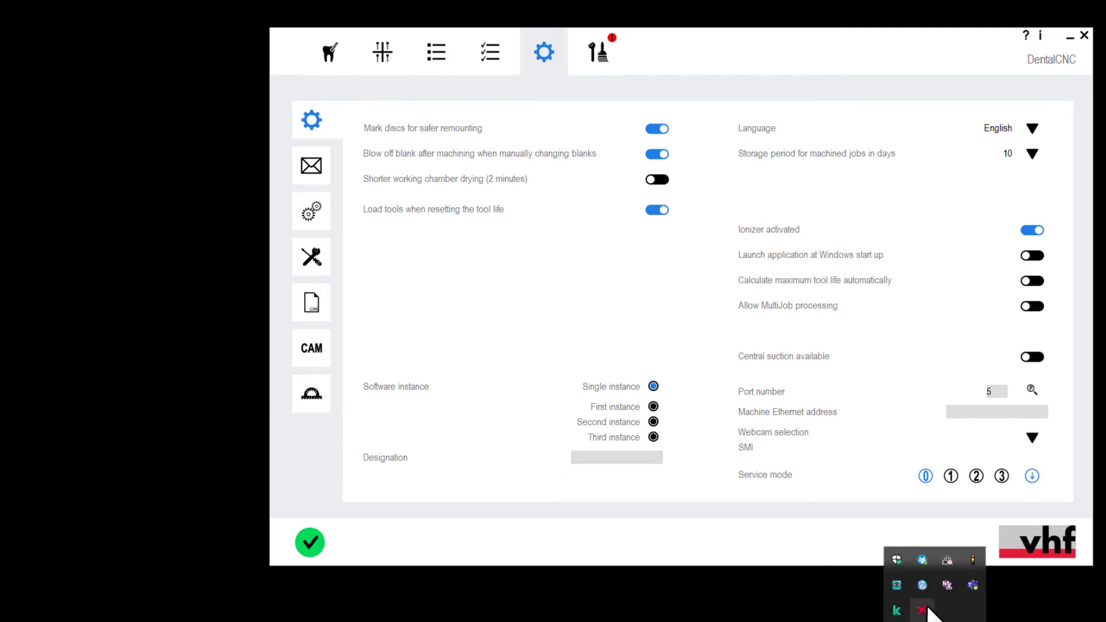
click(920, 585)
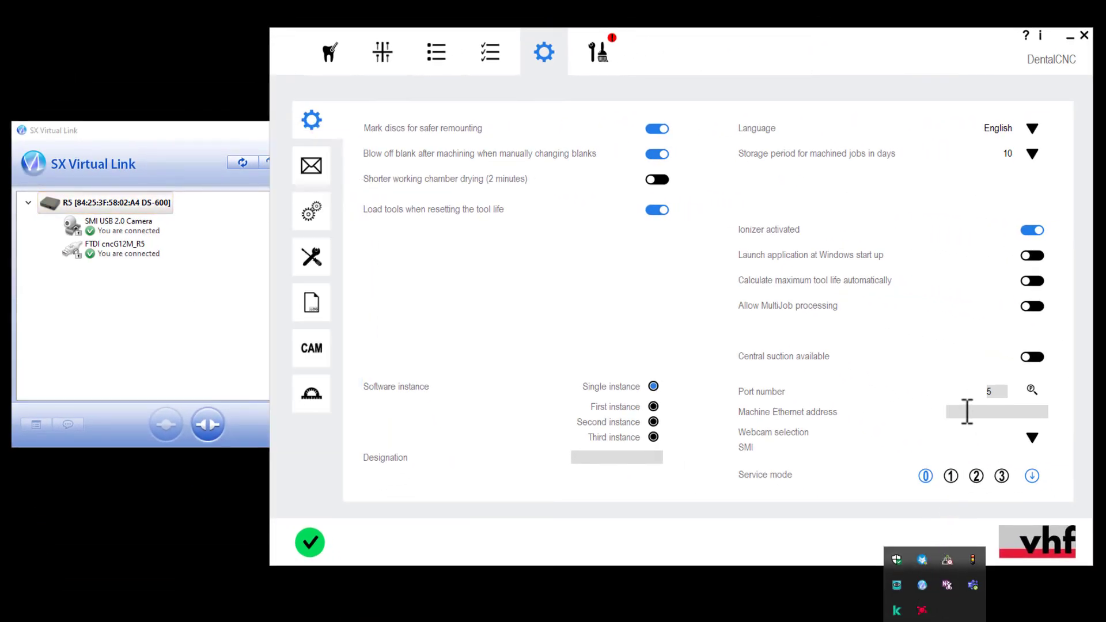
click(969, 412)
text(84:25:3F:)
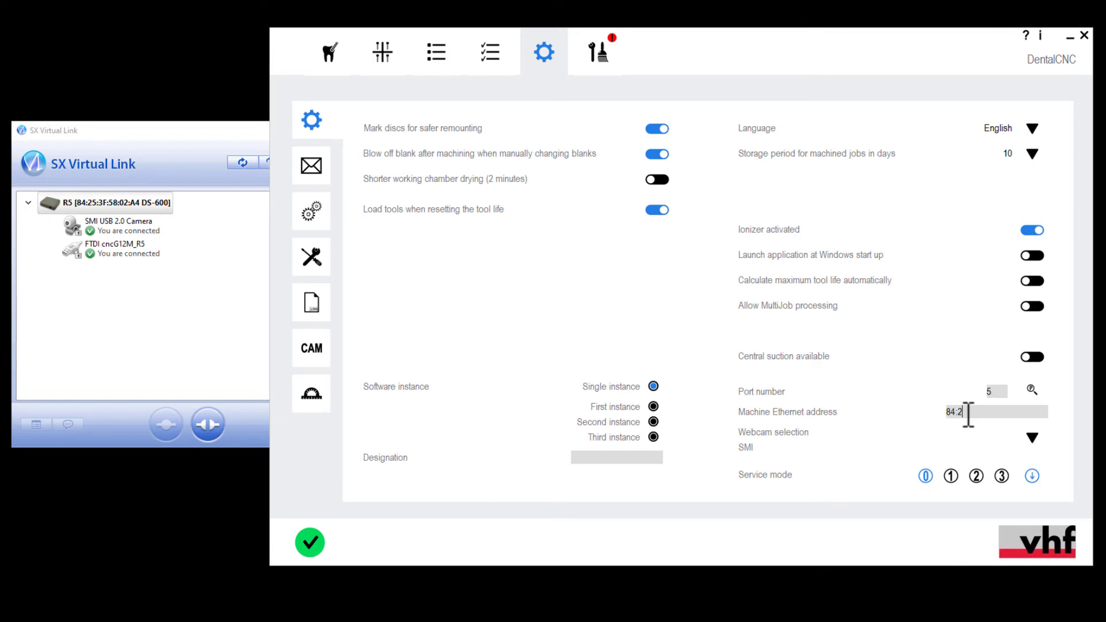
text(58:02:A4)
Step: Enable launching the application at Windows start-up and restart DentalCNC
click(1032, 257)
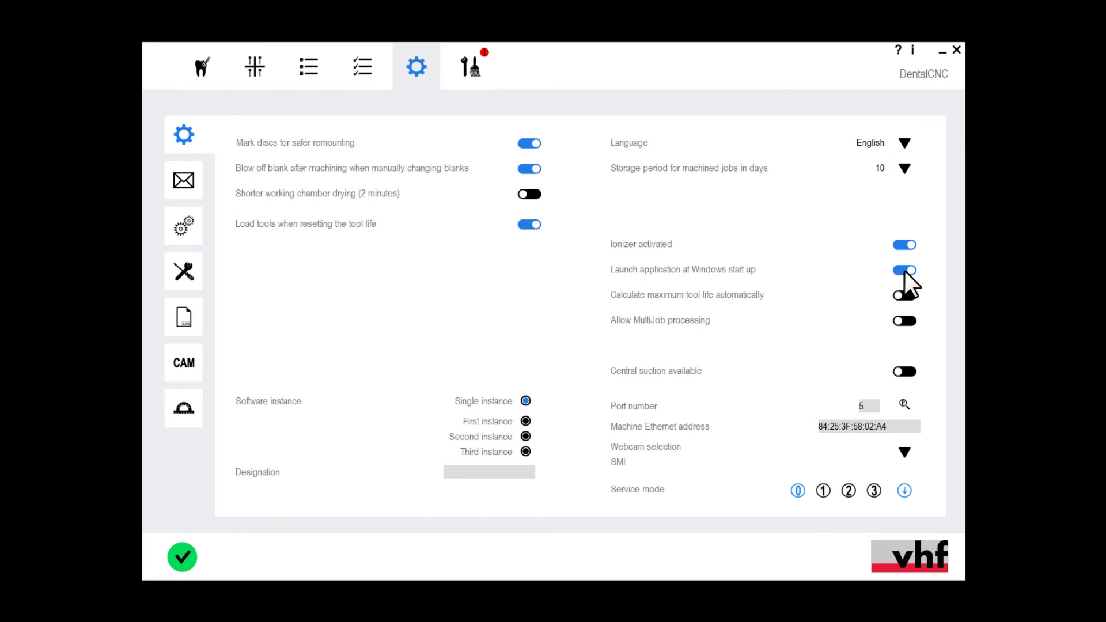
click(955, 50)
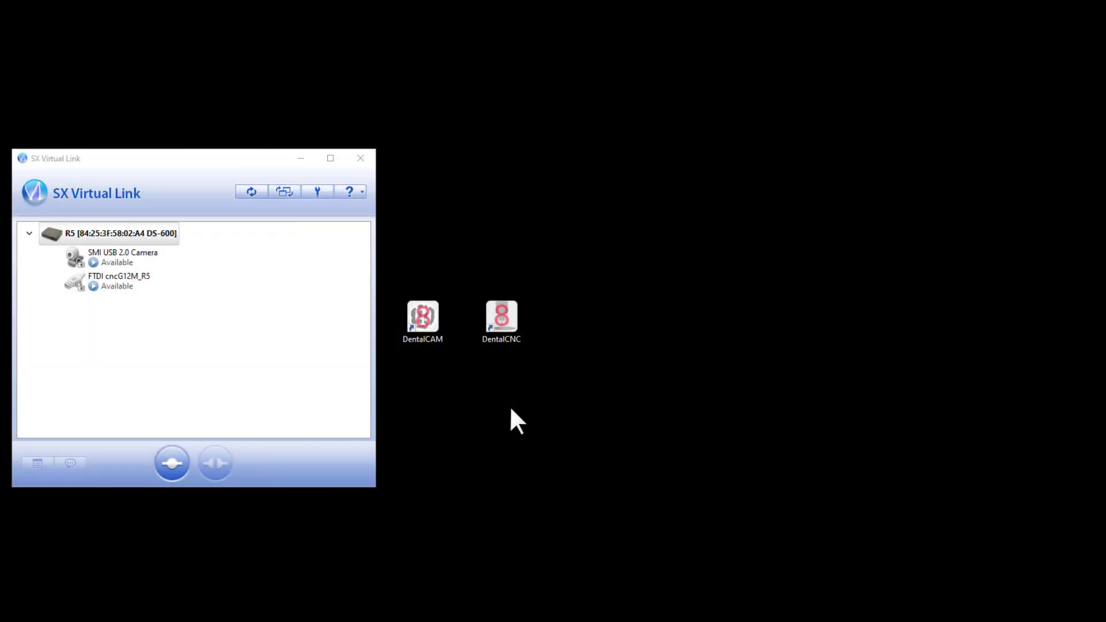
double_click(499, 315)
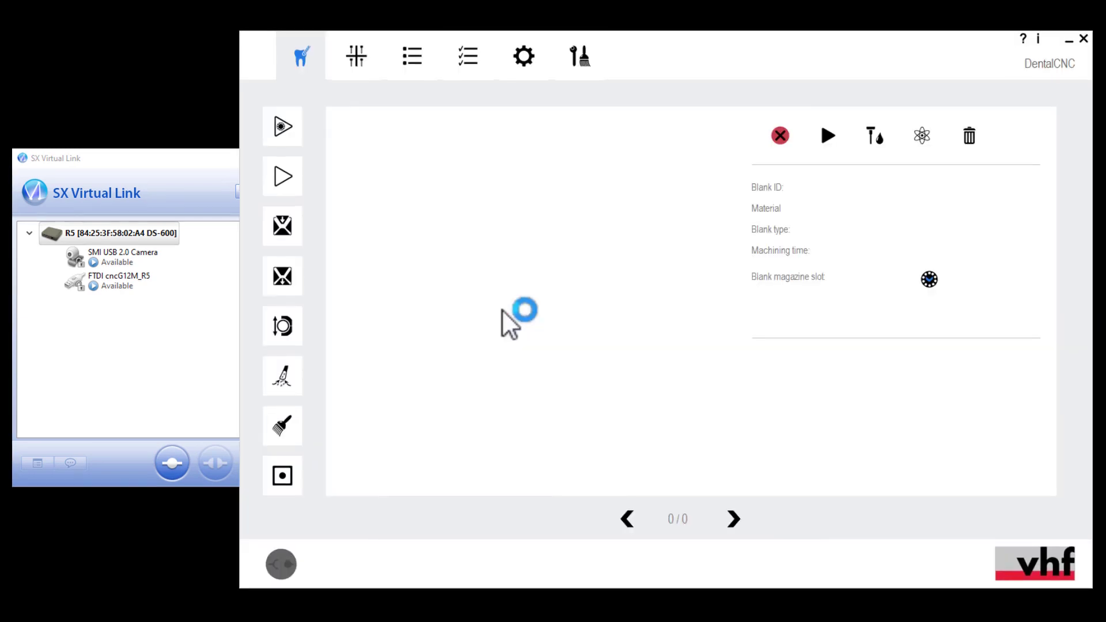